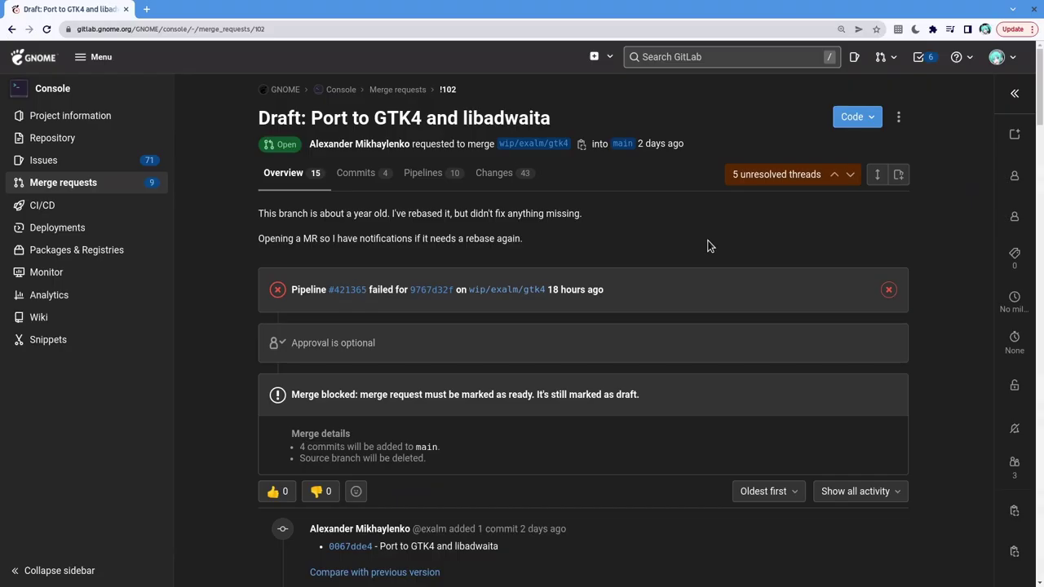
View Console's About dialog (version 42.beta) and its Credits, then return to the main page
triple_click(509, 122)
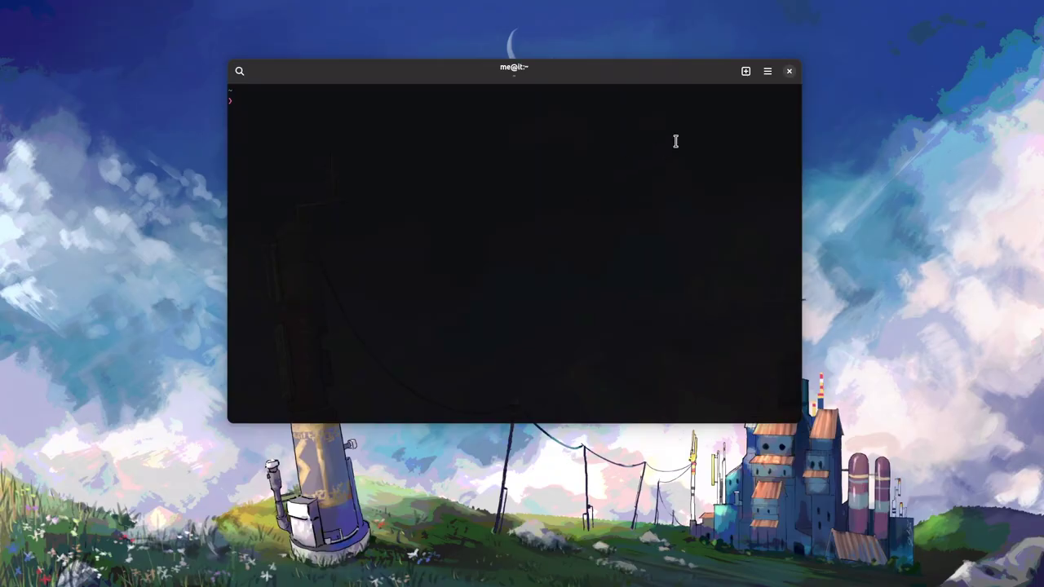
click(768, 72)
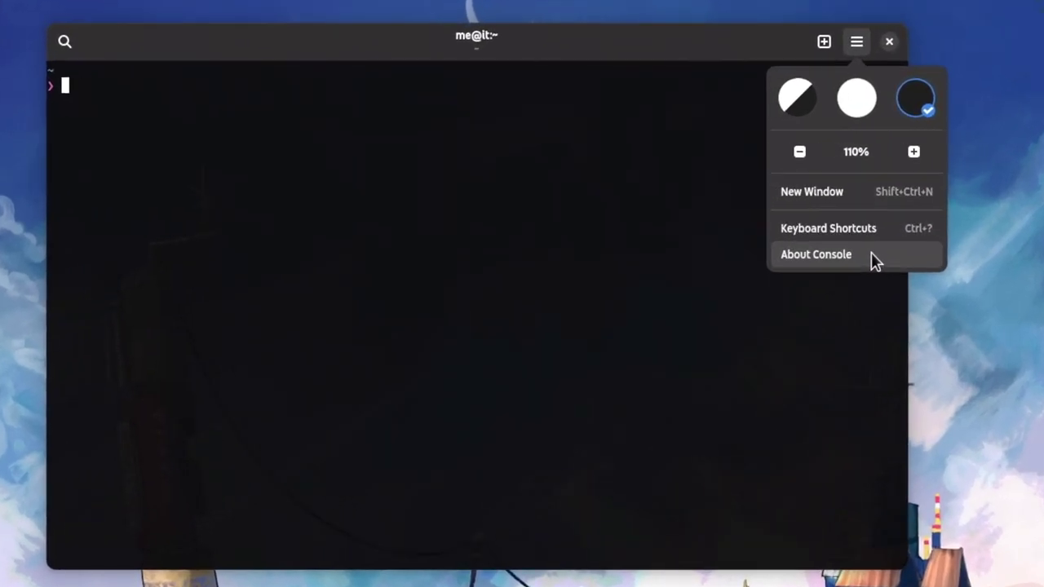
click(871, 252)
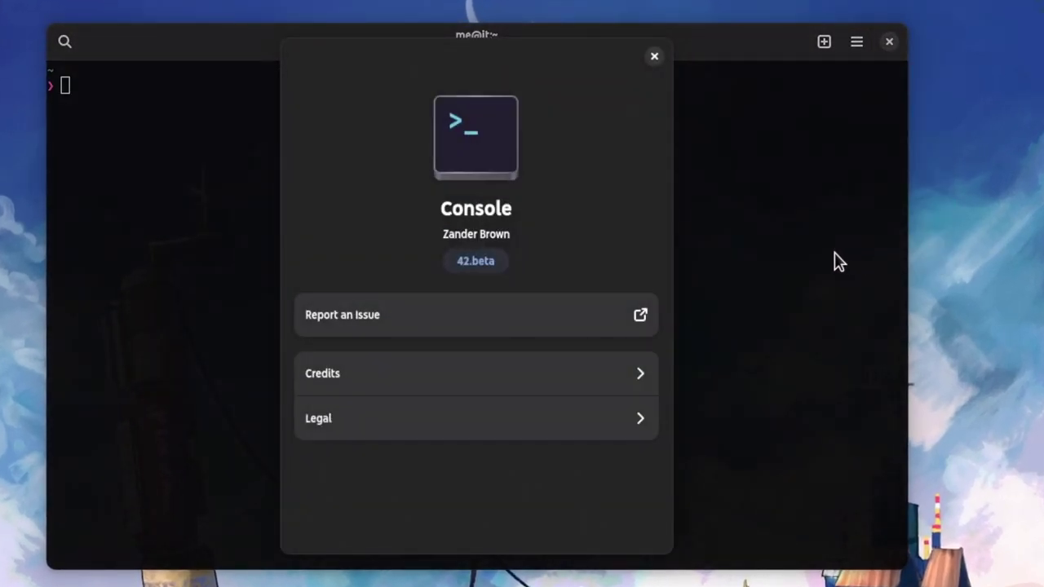
click(551, 371)
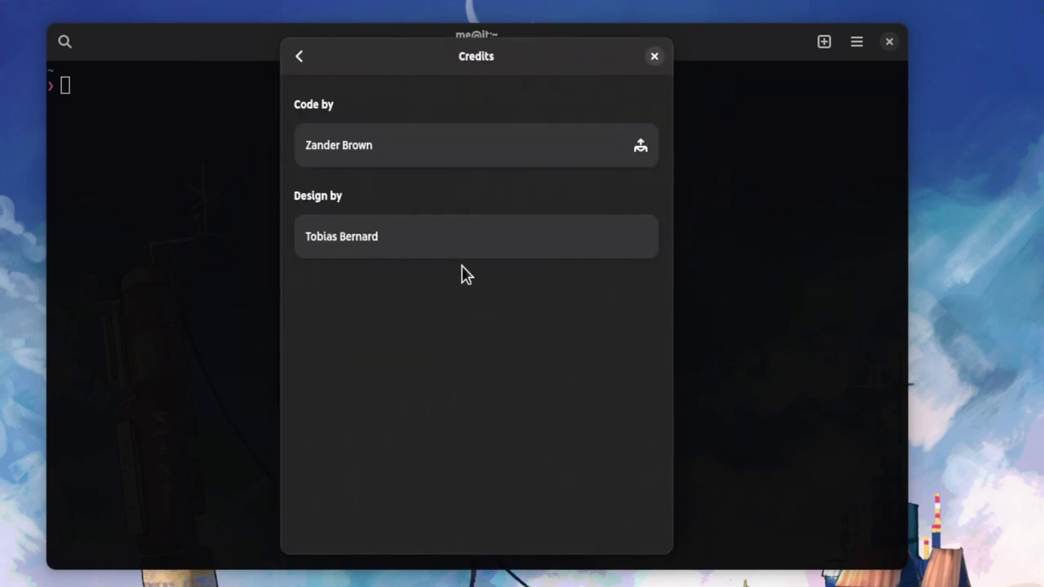
click(299, 56)
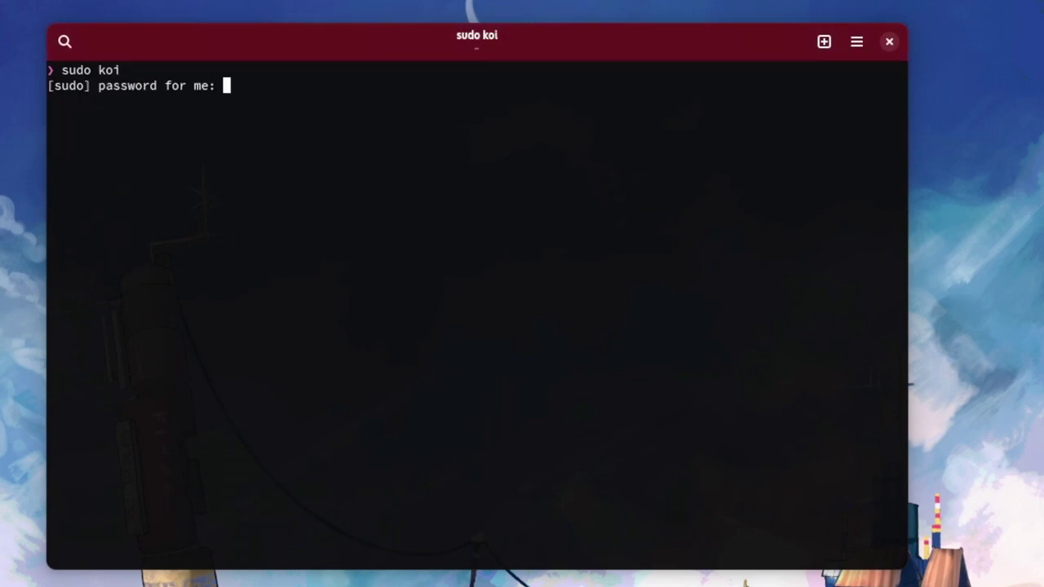
Cancel the sudo koi password prompt and run ssh koi, which fails to resolve
key(ctrl+c)
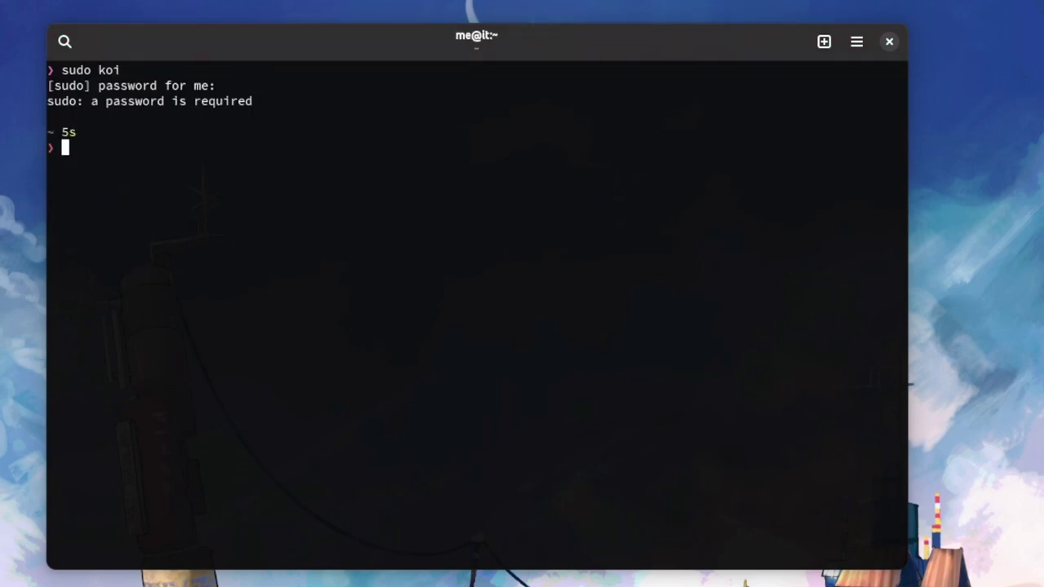
text(ssh ko)
text(i)
key(Return)
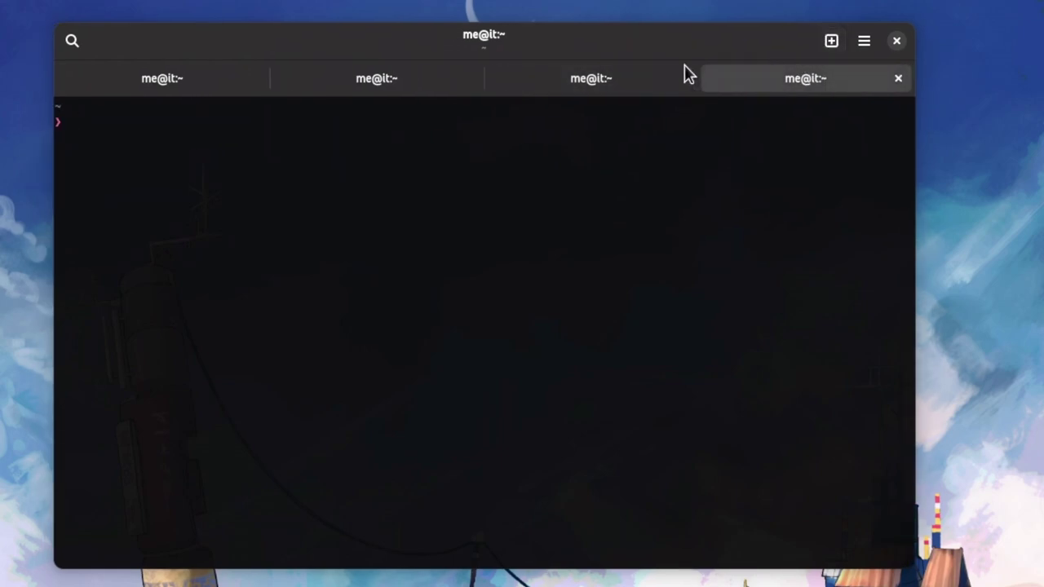
Move a tab left, narrow the window, and close two tabs from the tab overview
drag(764, 79, 545, 78)
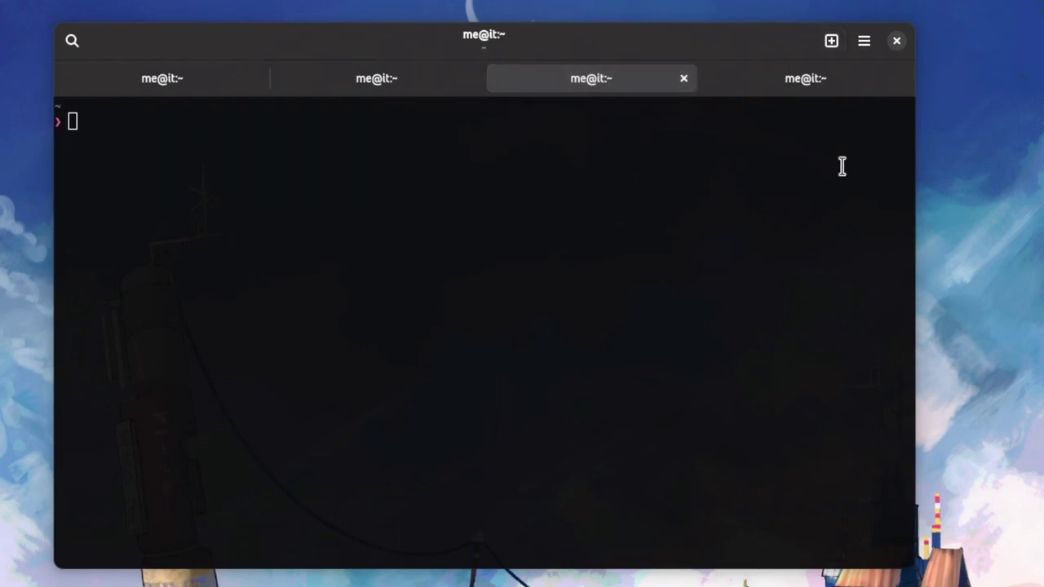
drag(911, 169, 268, 182)
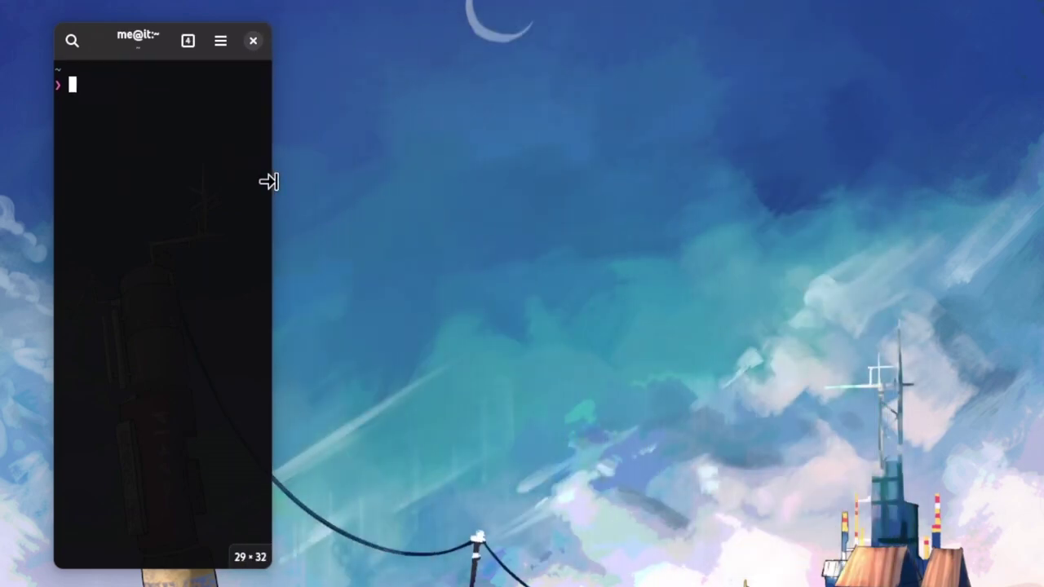
click(190, 41)
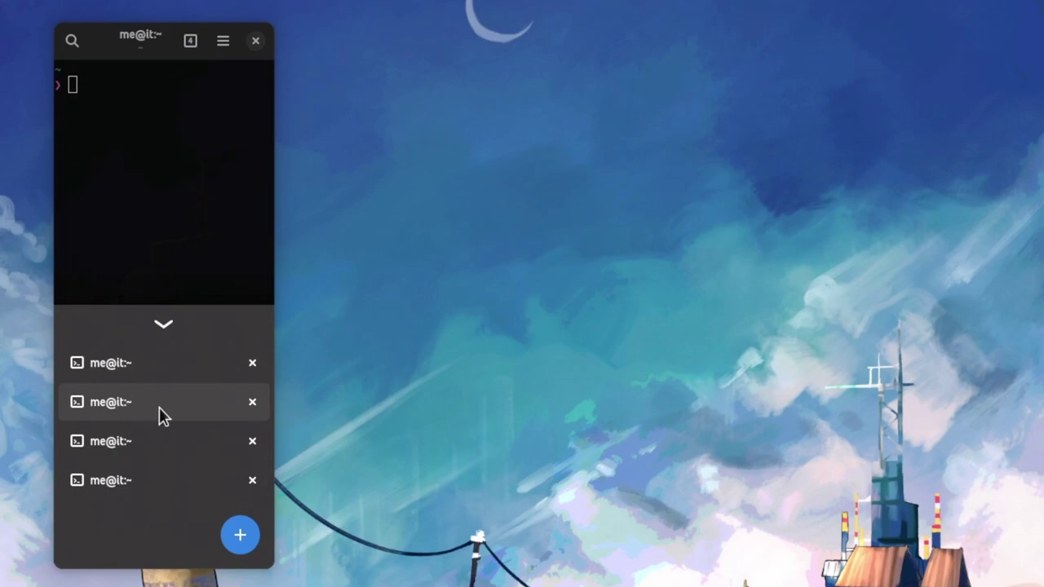
click(253, 402)
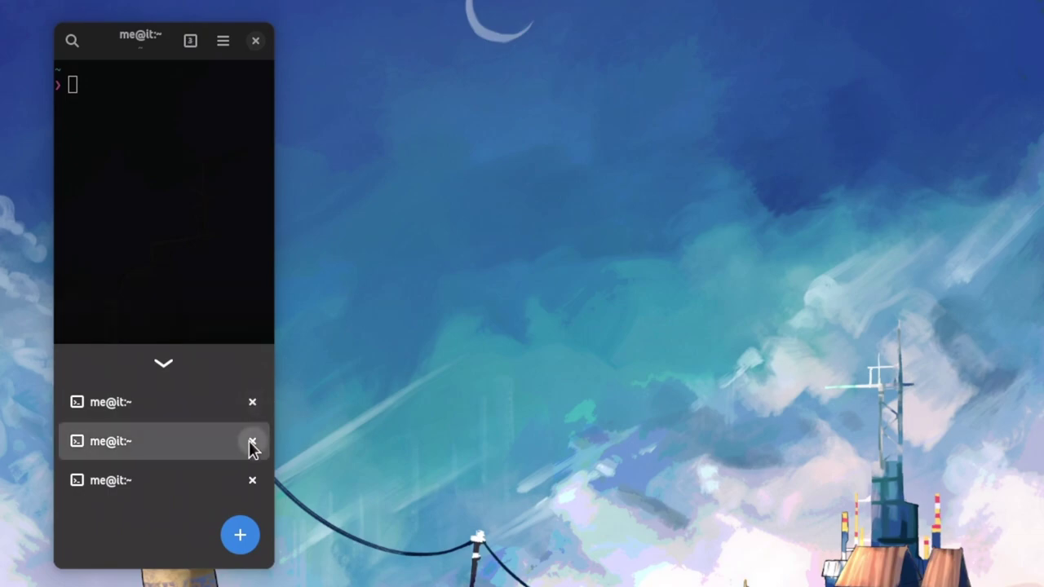
click(253, 440)
click(245, 343)
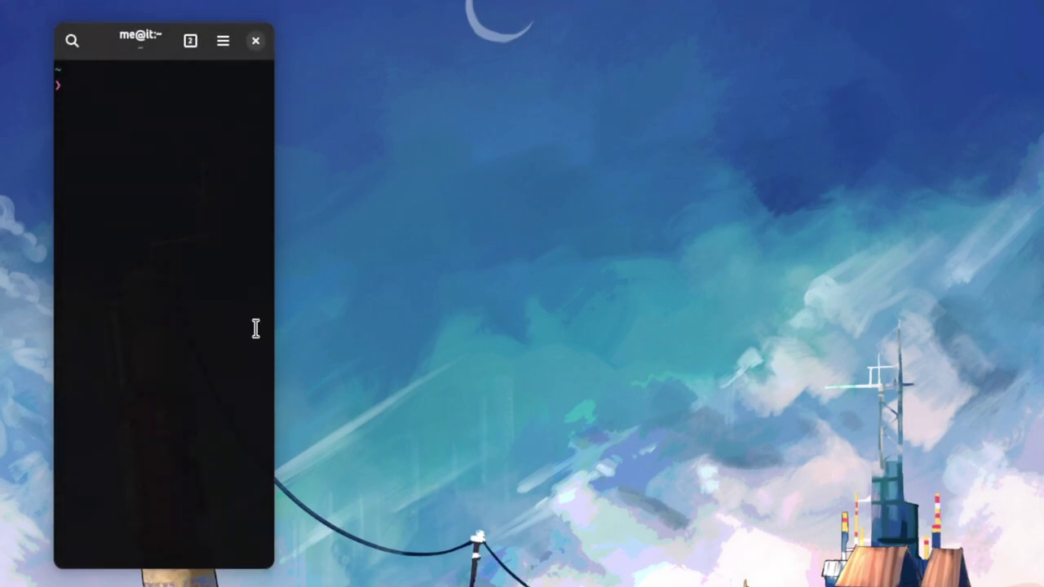
drag(271, 324, 947, 322)
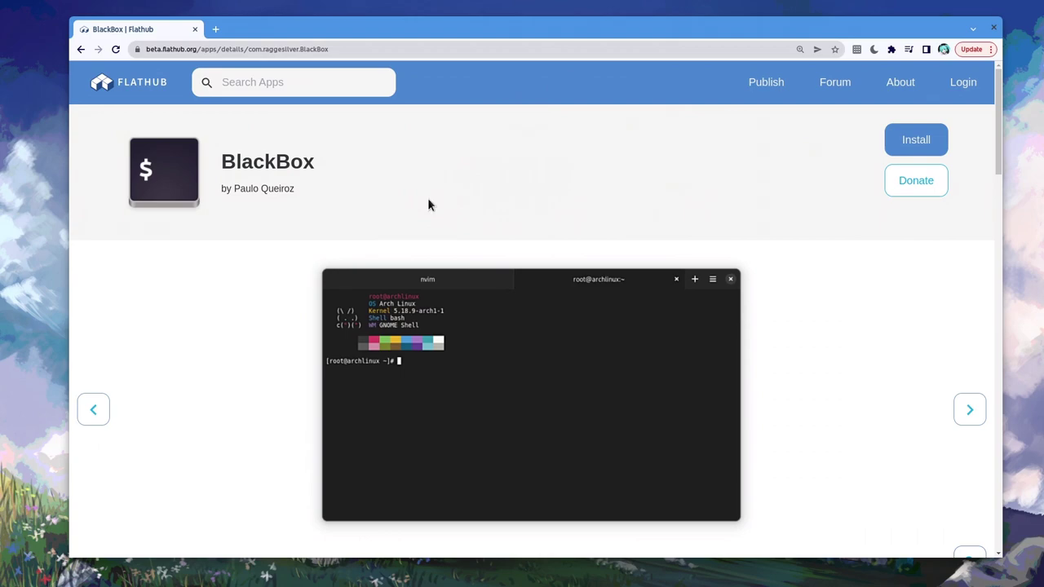
Highlight BlackBox on Flathub, expand its 0.11.3 changelog, and highlight the release date
double_click(280, 166)
scroll(665, 237, down, 2)
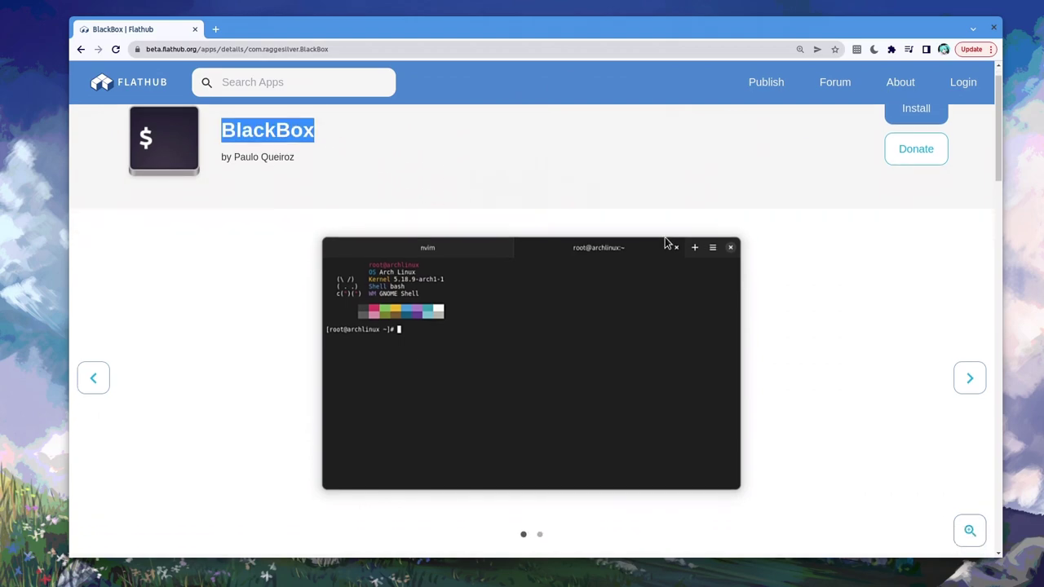
scroll(665, 237, down, 2)
scroll(665, 237, down, 2)
scroll(665, 238, down, 2)
scroll(664, 236, down, 2)
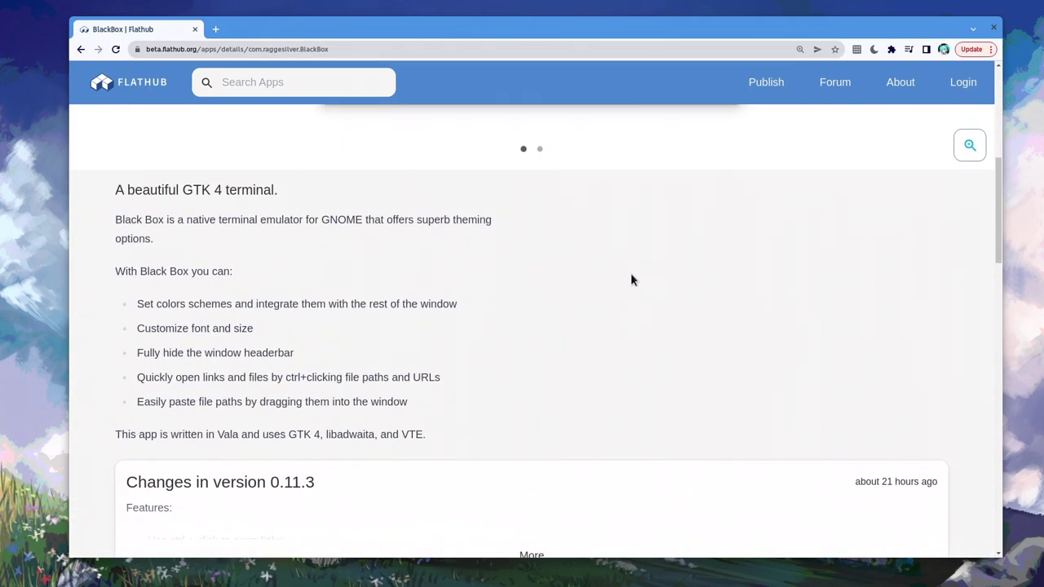
scroll(630, 273, down, 2)
scroll(538, 333, down, 2)
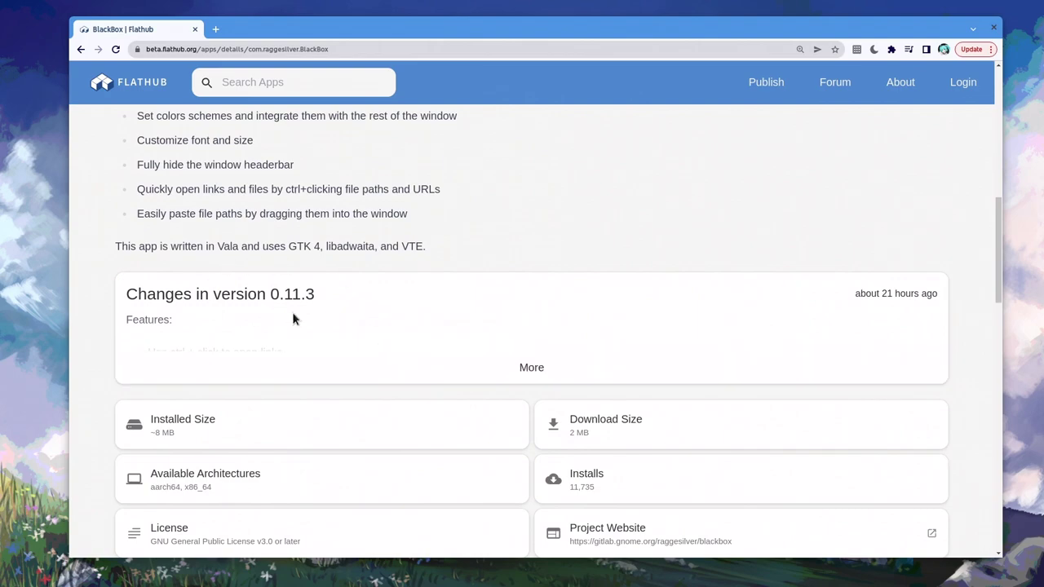
click(531, 367)
scroll(454, 302, down, 1)
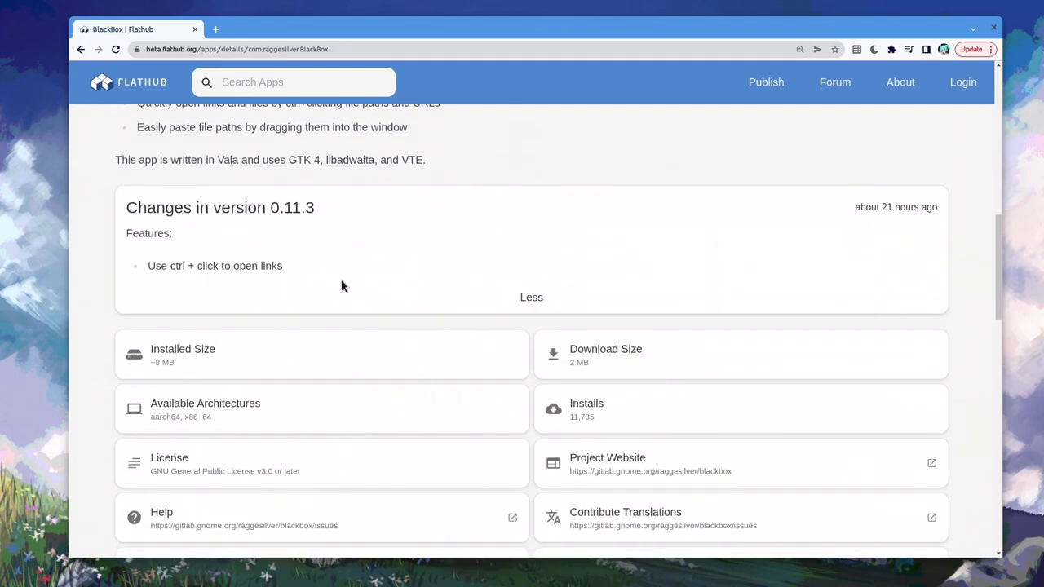
triple_click(878, 211)
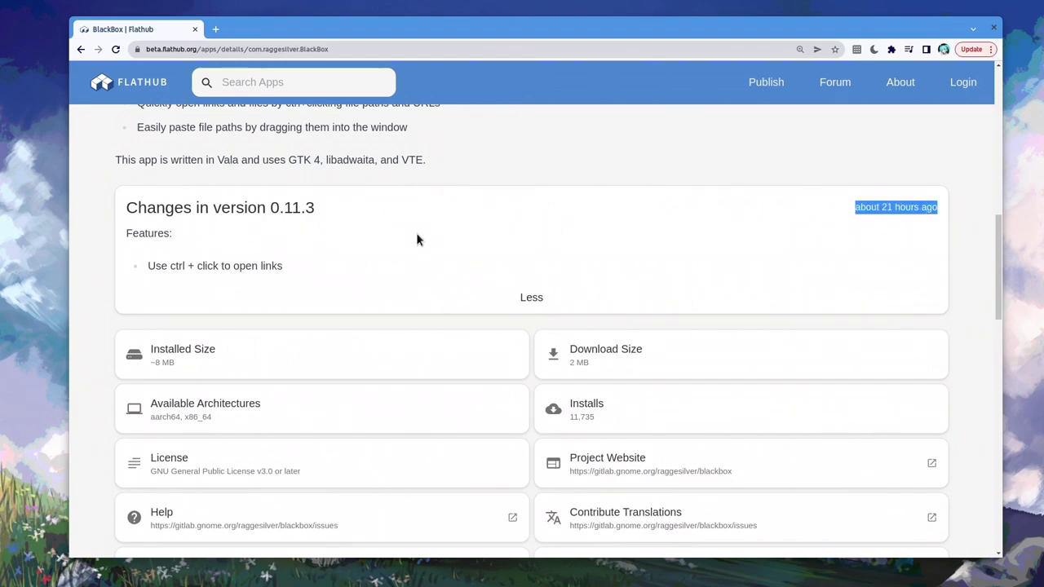
scroll(416, 239, down, 1)
scroll(416, 239, down, 1)
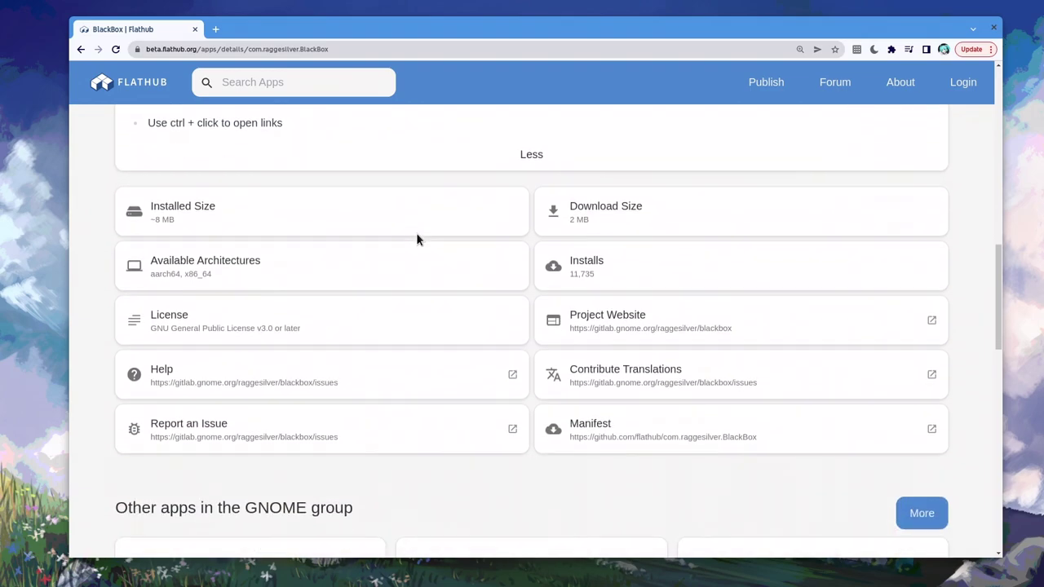
scroll(416, 239, down, 1)
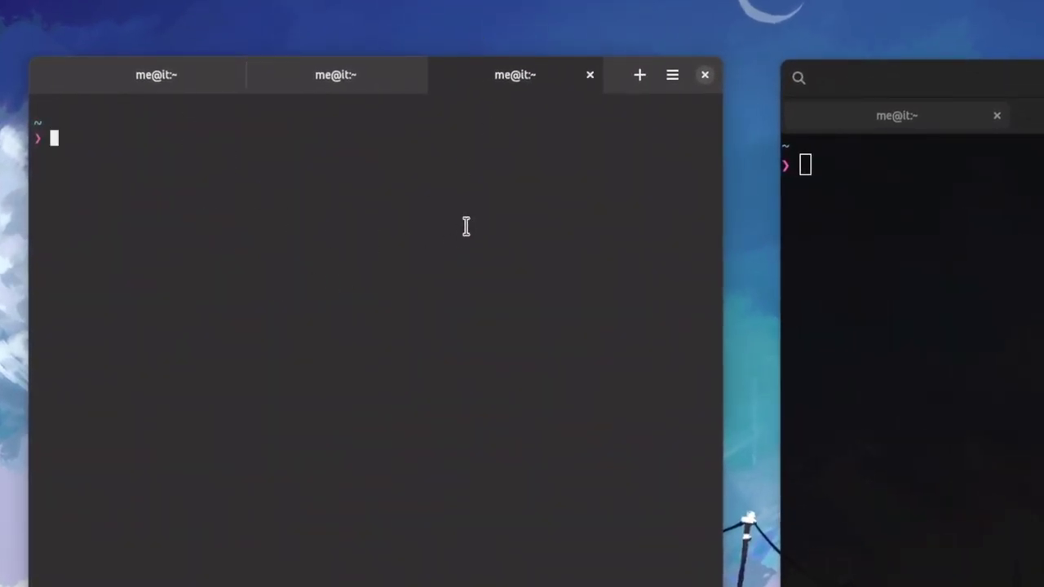
Make the middle tab active in both the left and right three-tab terminal windows
click(352, 78)
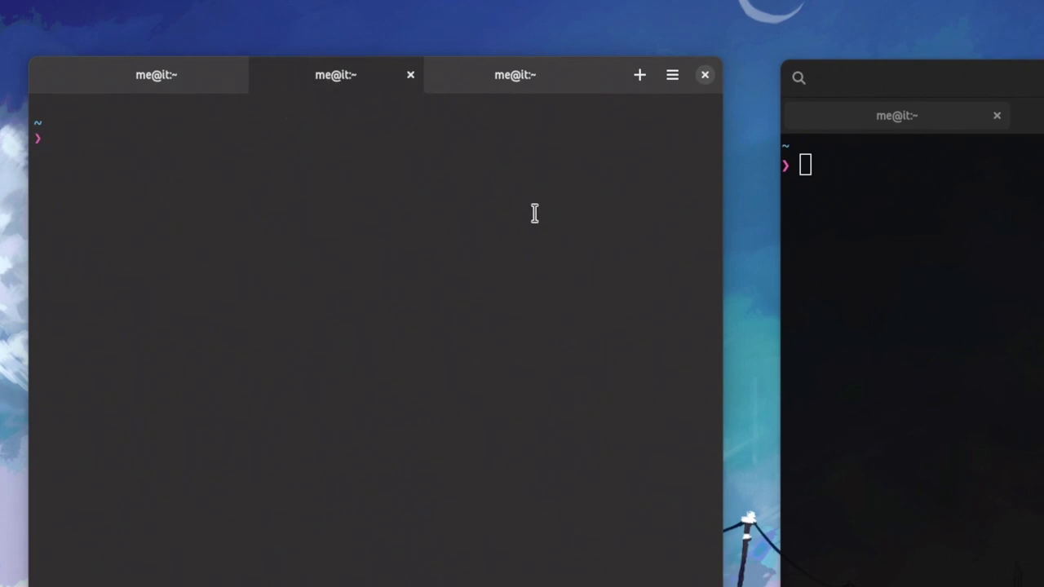
click(985, 261)
click(604, 115)
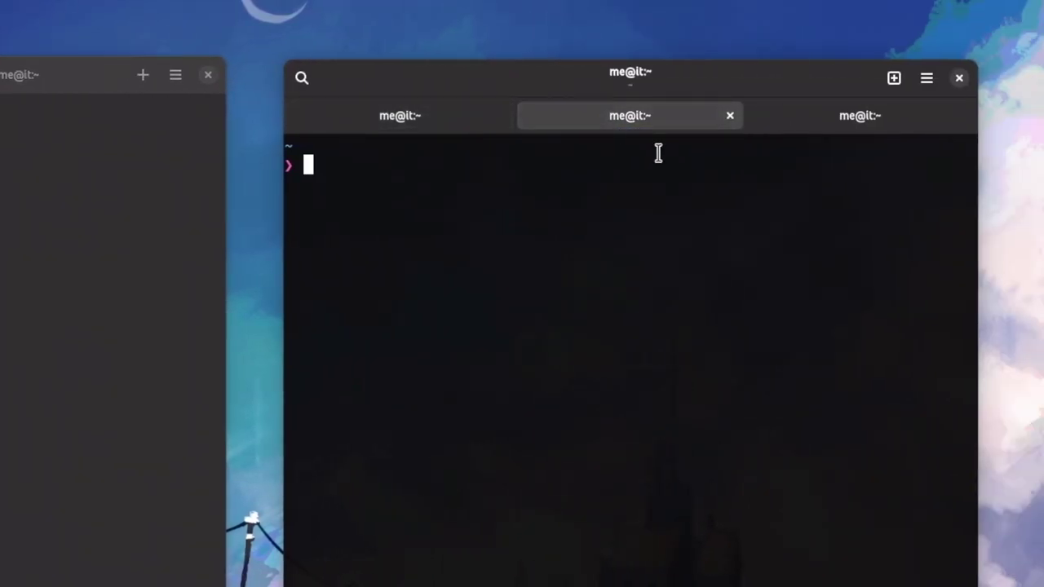
click(849, 115)
click(628, 115)
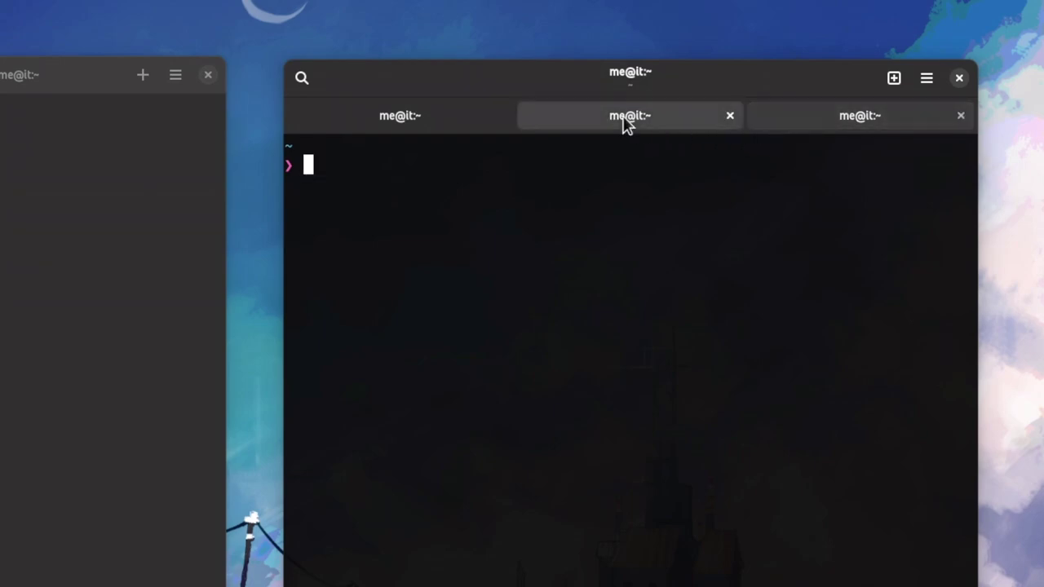